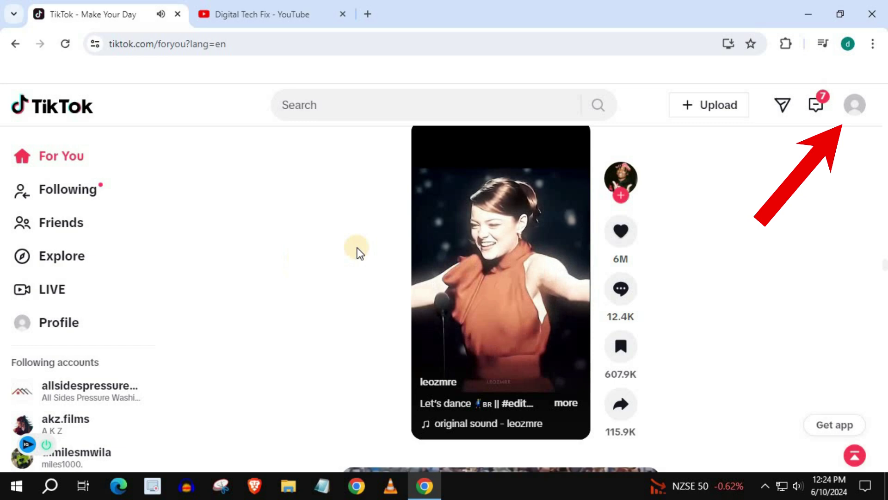
- Go to the digitaltechfix profile page via View profile in the account menu
{"action": "left_click", "coordinate": [854, 105]}
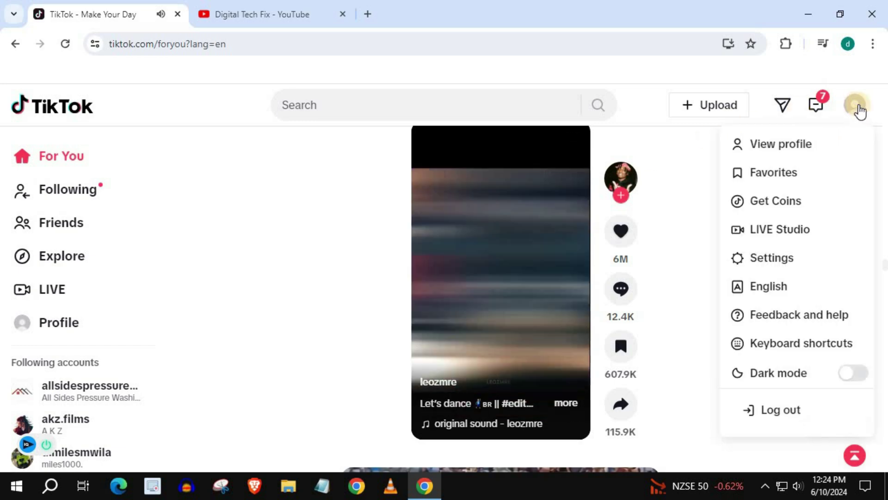
{"action": "left_click", "coordinate": [774, 144]}
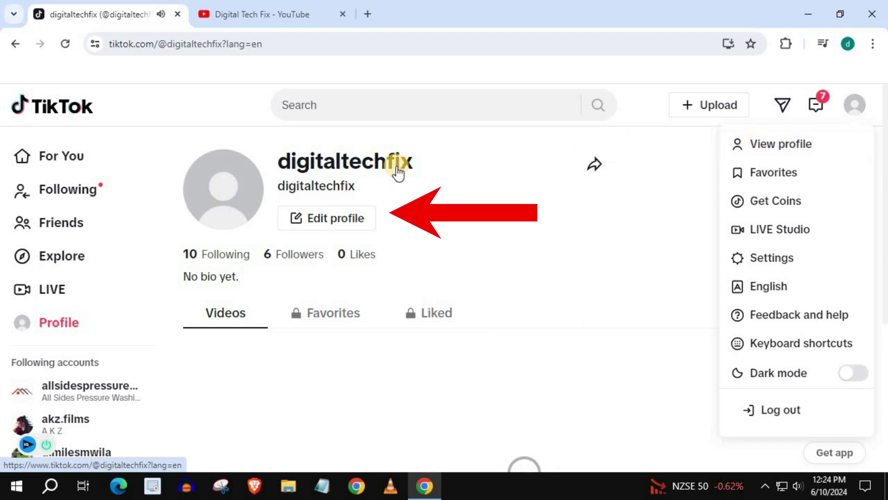
- Bring up the Edit profile form for the account
{"action": "left_click", "coordinate": [310, 221]}
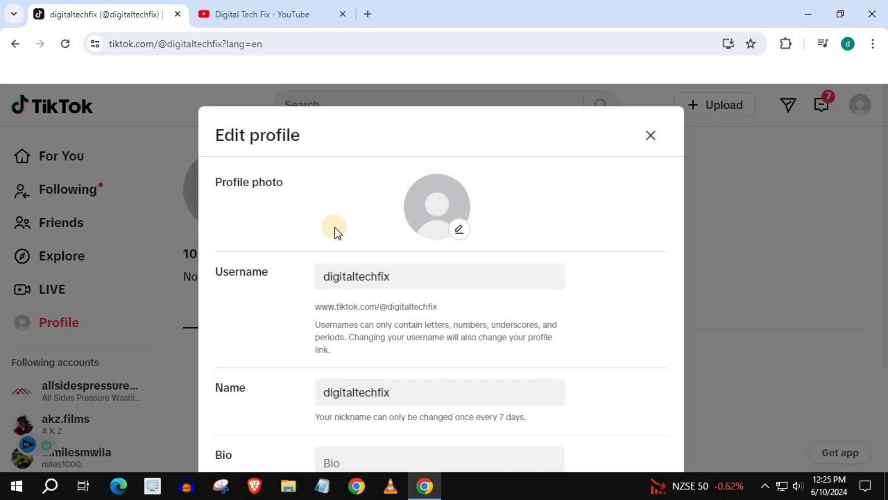
{"action": "scroll", "coordinate": [336, 227], "scroll_direction": "down", "scroll_amount": 3}
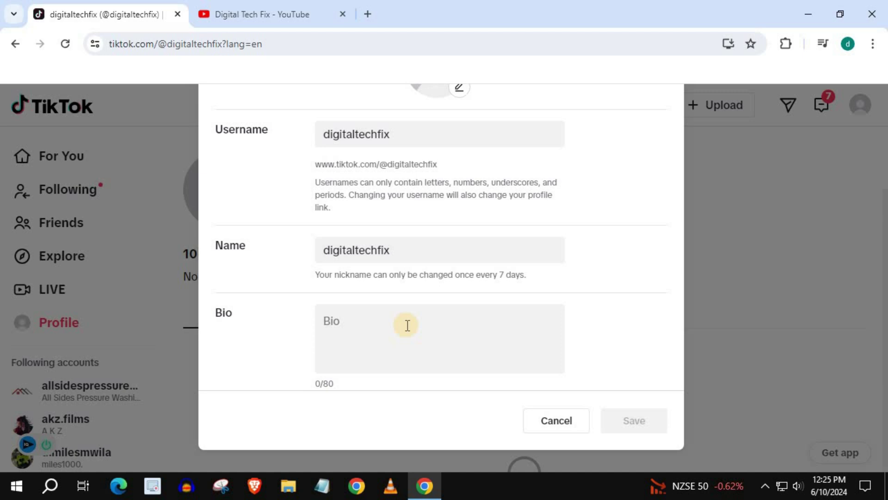
{"action": "left_click", "coordinate": [273, 11]}
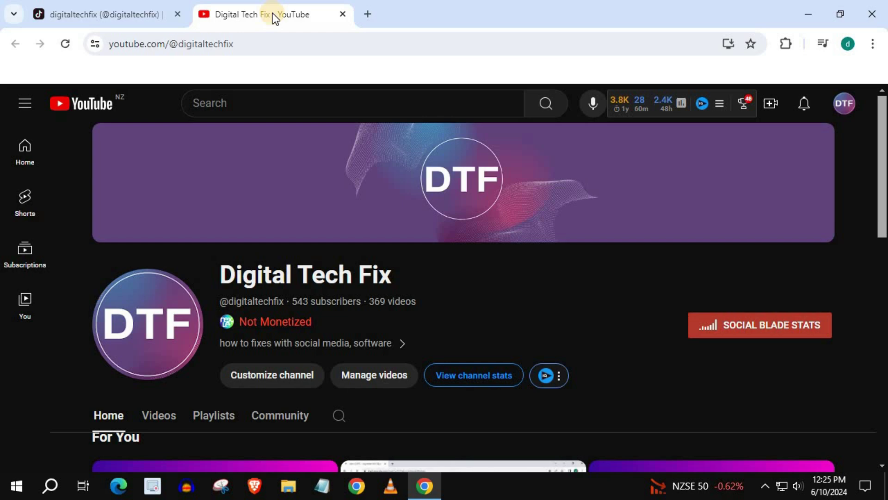
{"action": "mouse_move", "coordinate": [340, 240]}
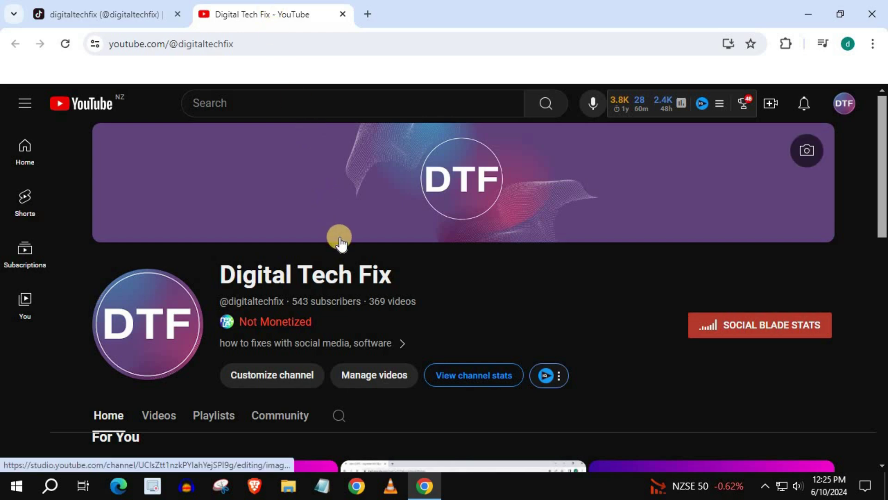
{"action": "left_click", "coordinate": [181, 43]}
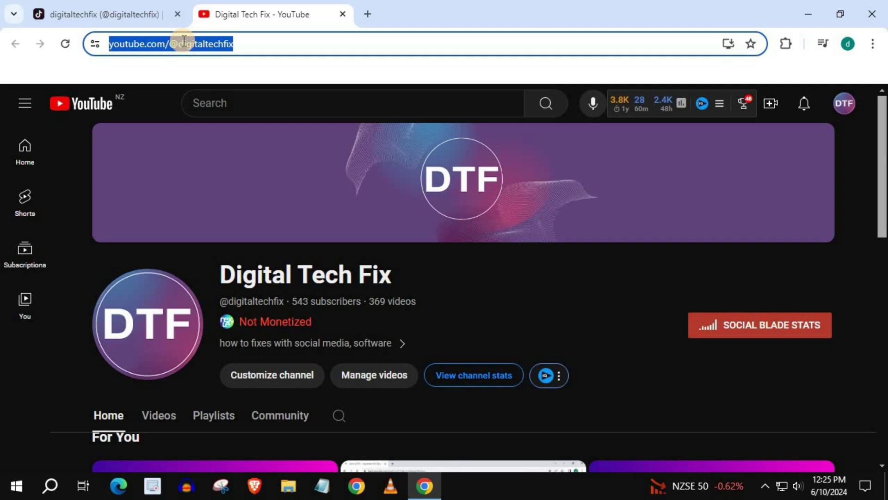
{"action": "right_click", "coordinate": [174, 43]}
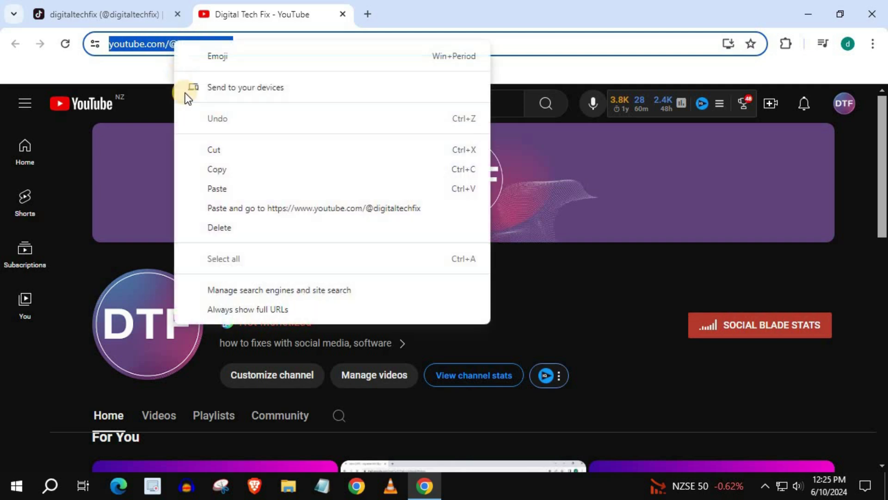
{"action": "left_click", "coordinate": [215, 169]}
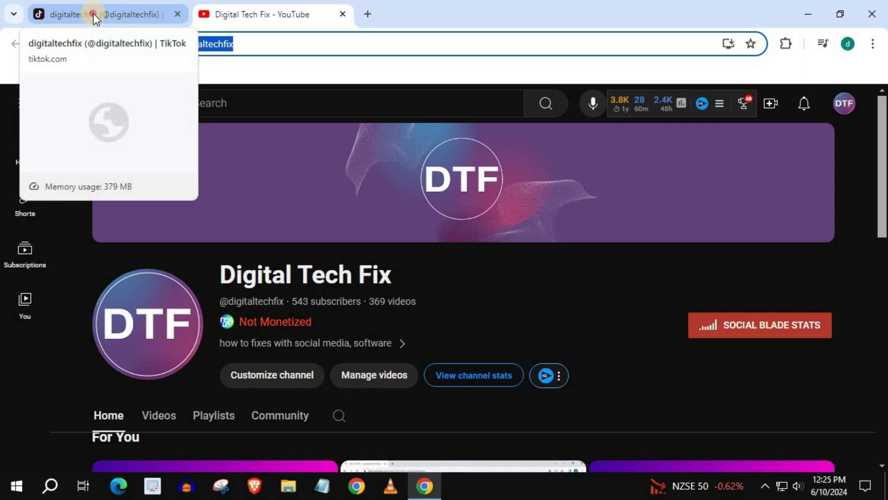
{"action": "left_click", "coordinate": [94, 13]}
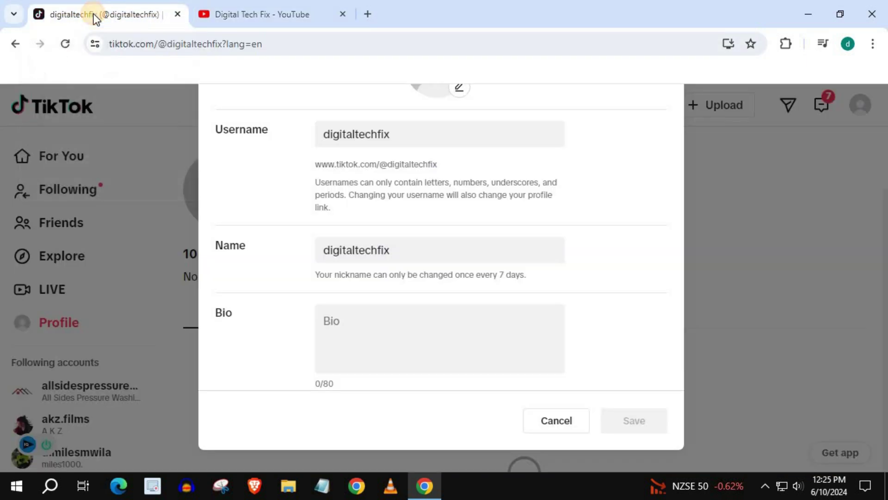
{"action": "left_click", "coordinate": [328, 321]}
{"action": "right_click", "coordinate": [328, 321]}
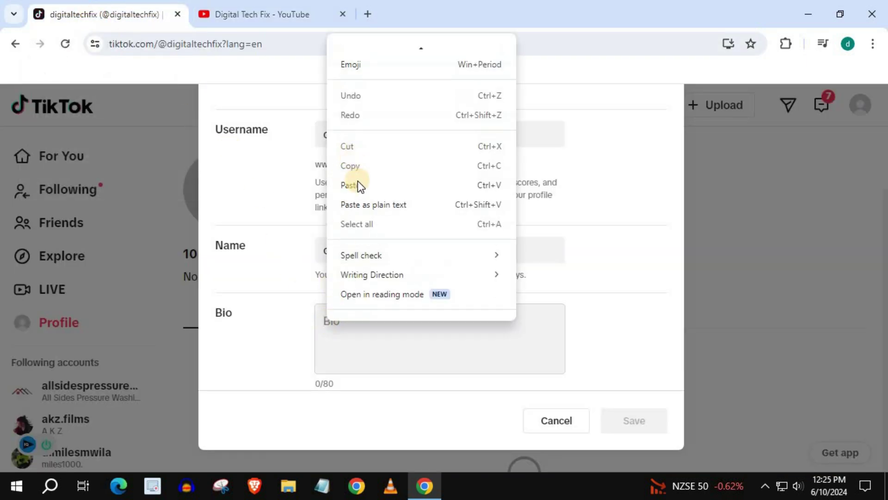
{"action": "left_click", "coordinate": [359, 185]}
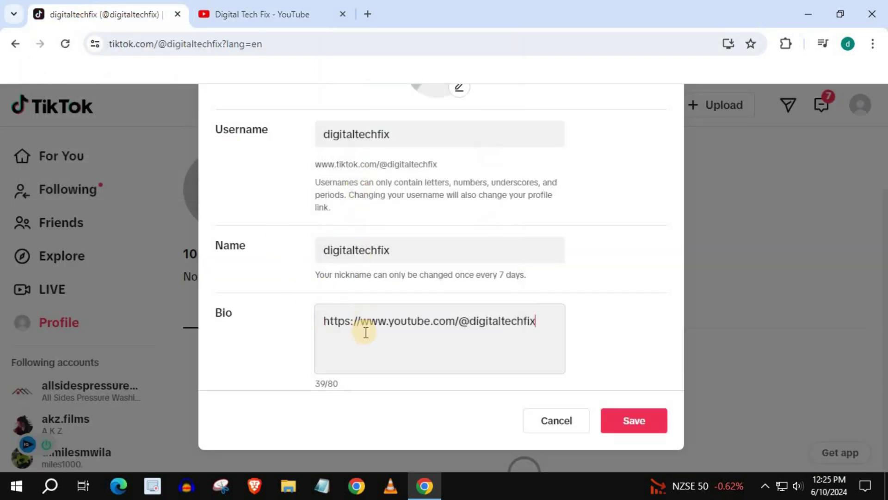
{"action": "left_click", "coordinate": [645, 420]}
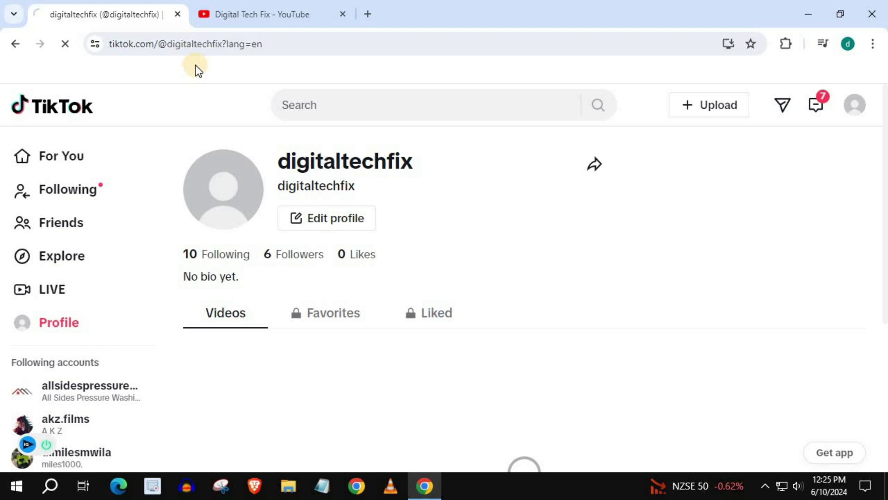
- Reload the profile page and highlight the YouTube link now shown as the bio
{"action": "key", "text": "F5"}
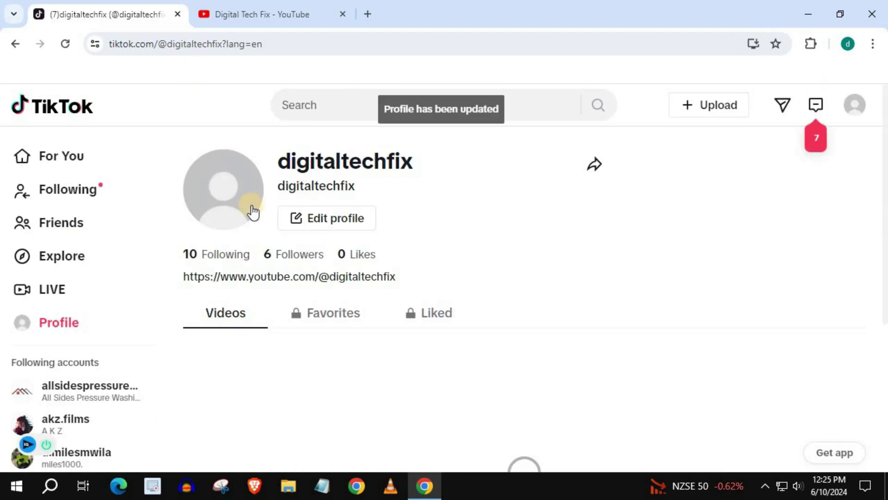
{"action": "left_click_drag", "start_coordinate": [397, 276], "coordinate": [173, 278]}
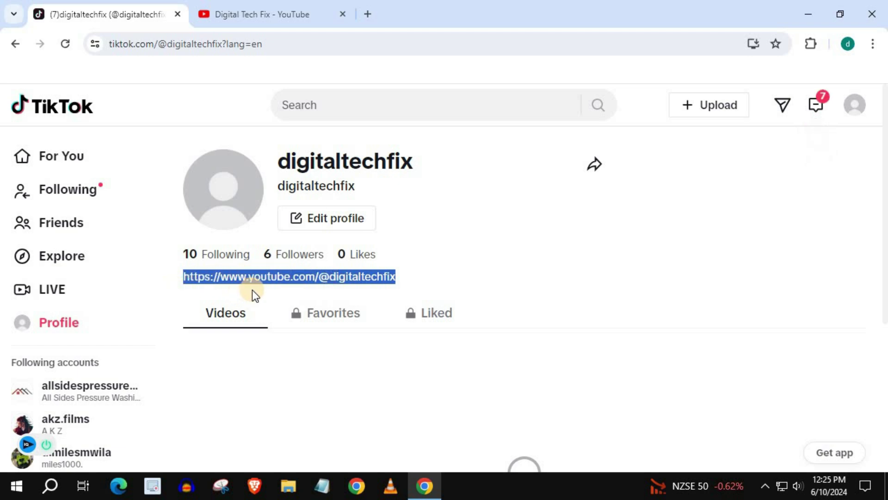
{"action": "left_click", "coordinate": [249, 276]}
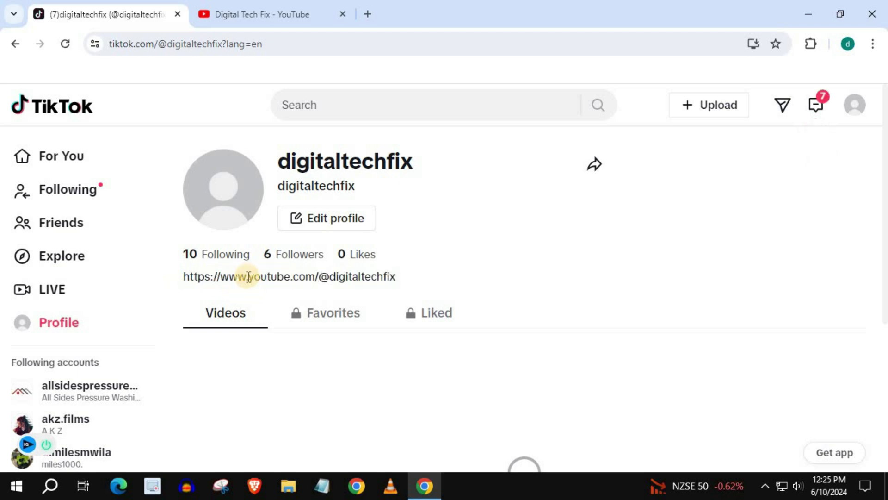